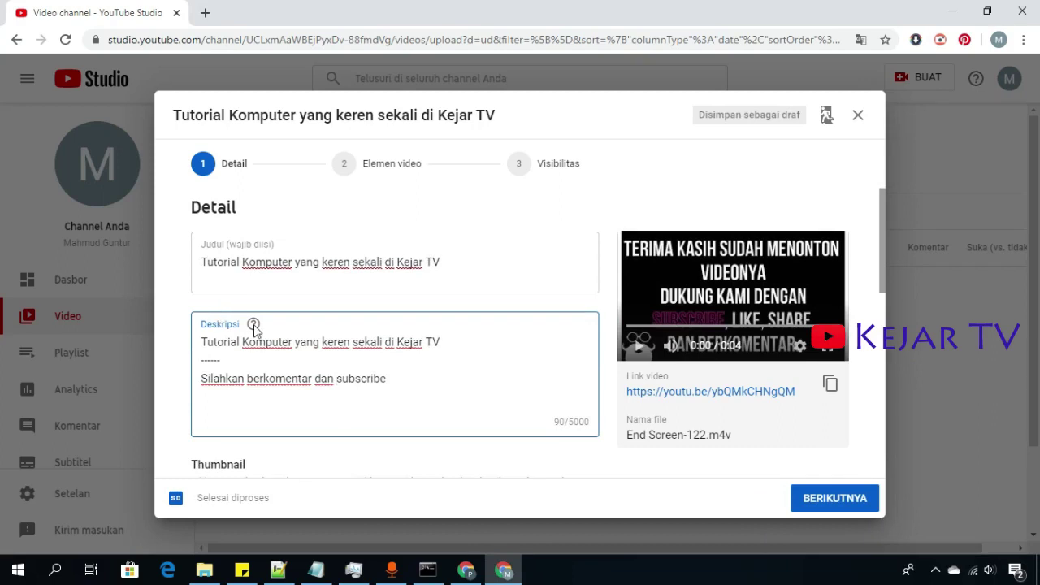
# Try to upload a custom thumbnail for the video and check the help information on custom thumbnails.
pyautogui.scroll(-1, 257, 329)
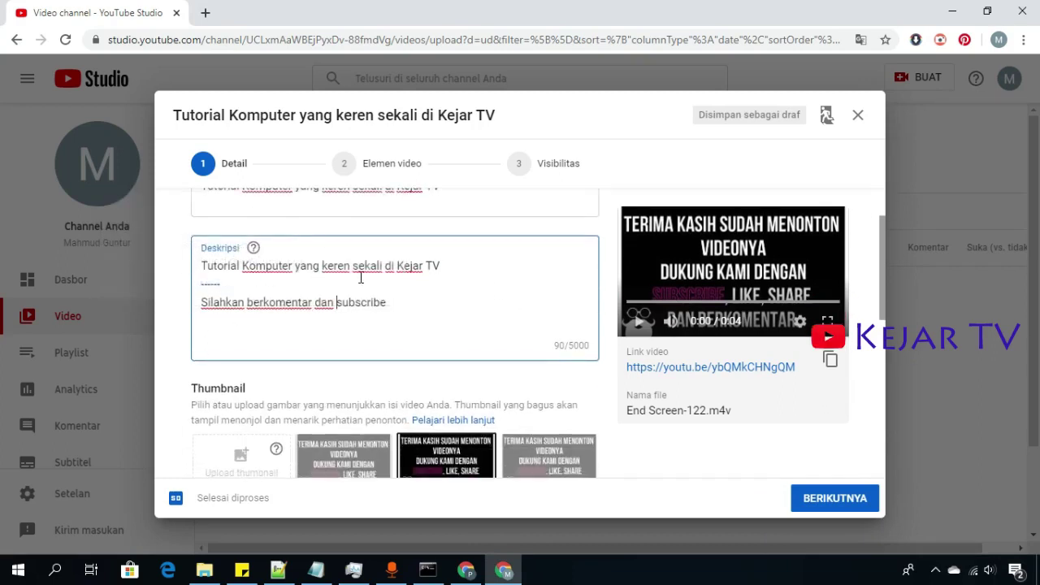
pyautogui.scroll(-1, 360, 276)
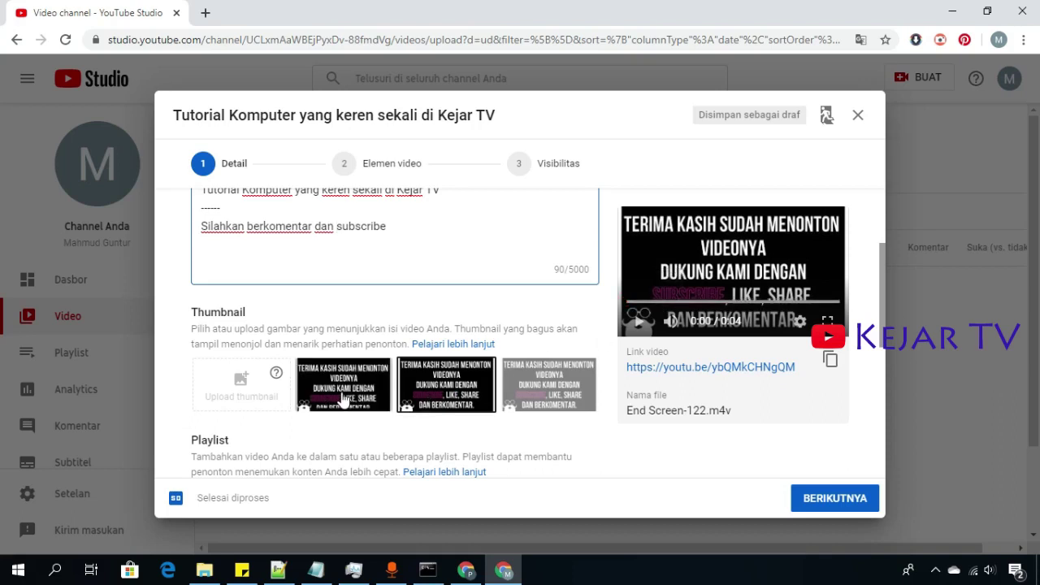
pyautogui.click(256, 397)
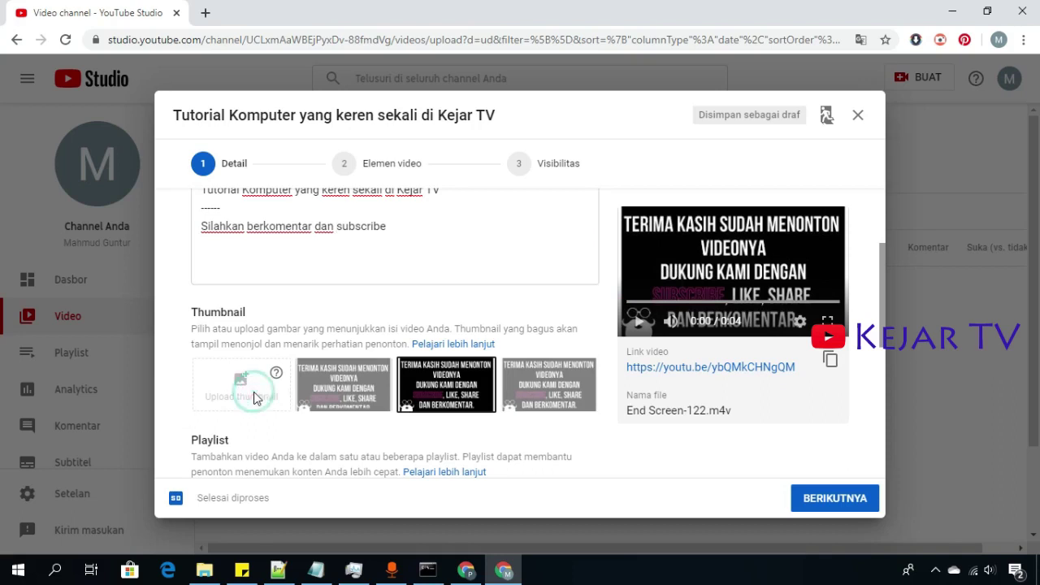
pyautogui.moveTo(277, 374)
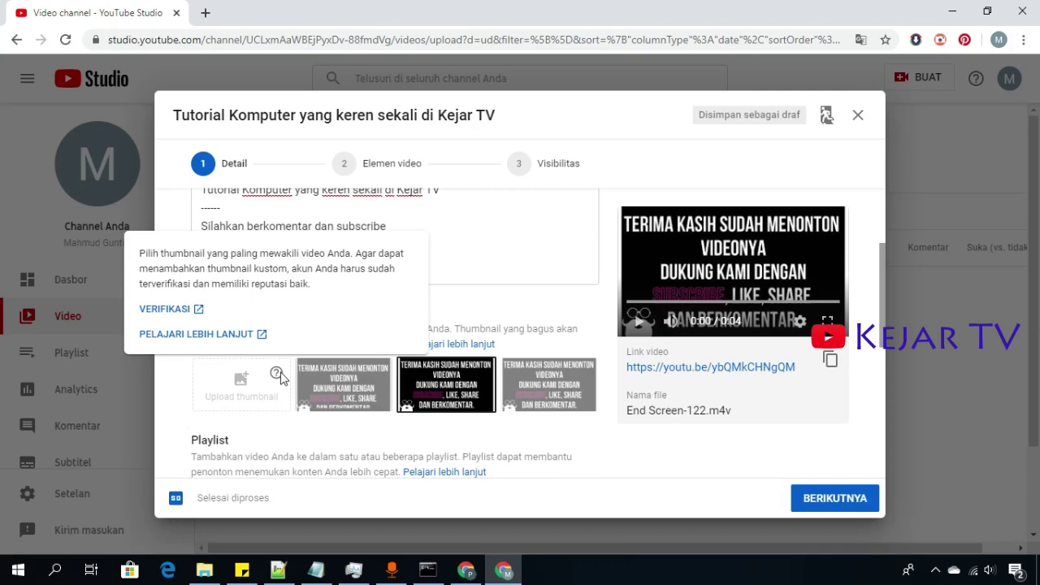
# Find and launch Adobe Photoshop CS3 portable.
pyautogui.press('super')
pyautogui.write('cs3')
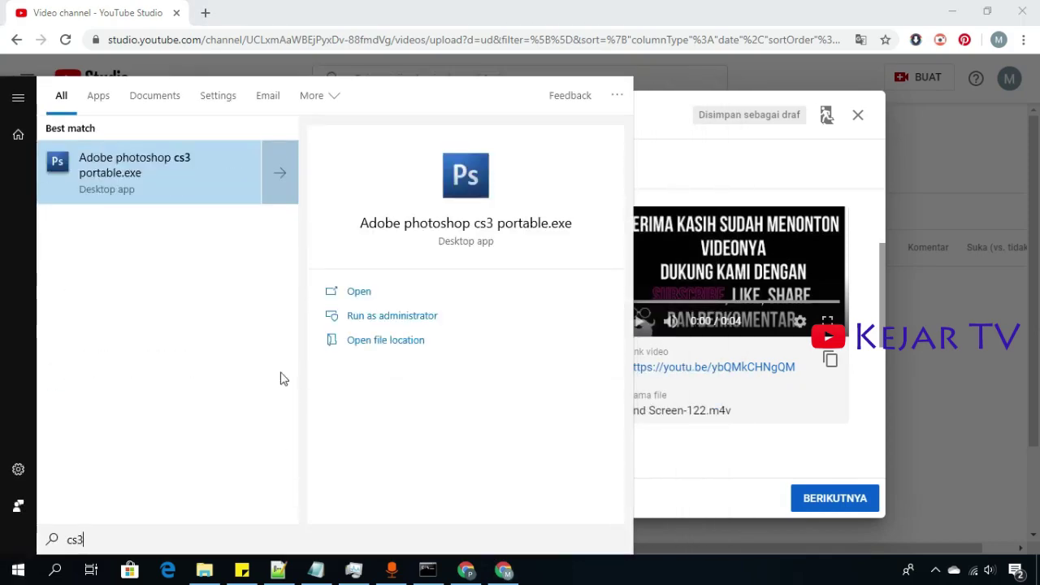
pyautogui.press('Escape')
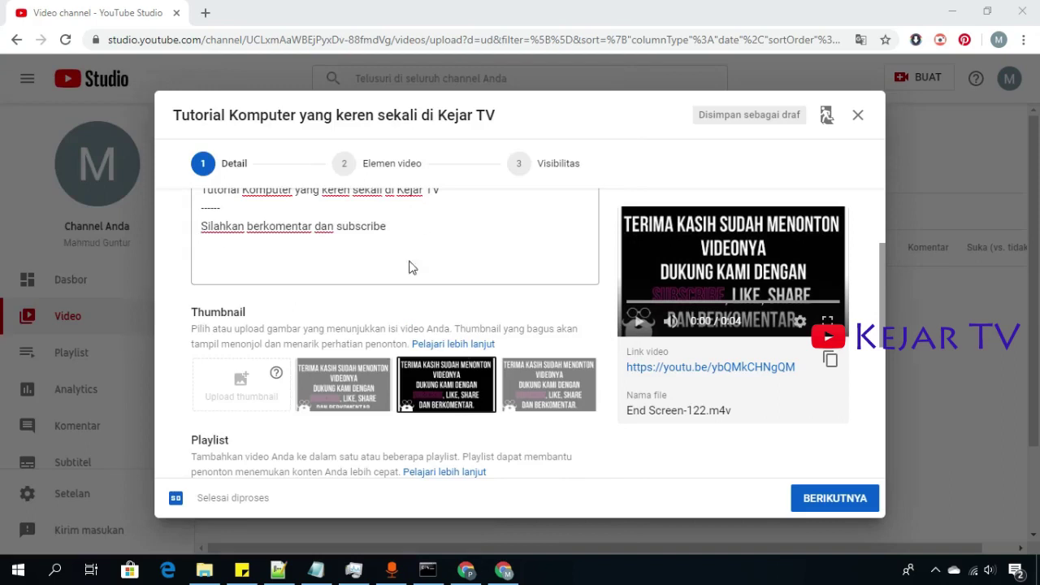
pyautogui.scroll(-1, 459, 372)
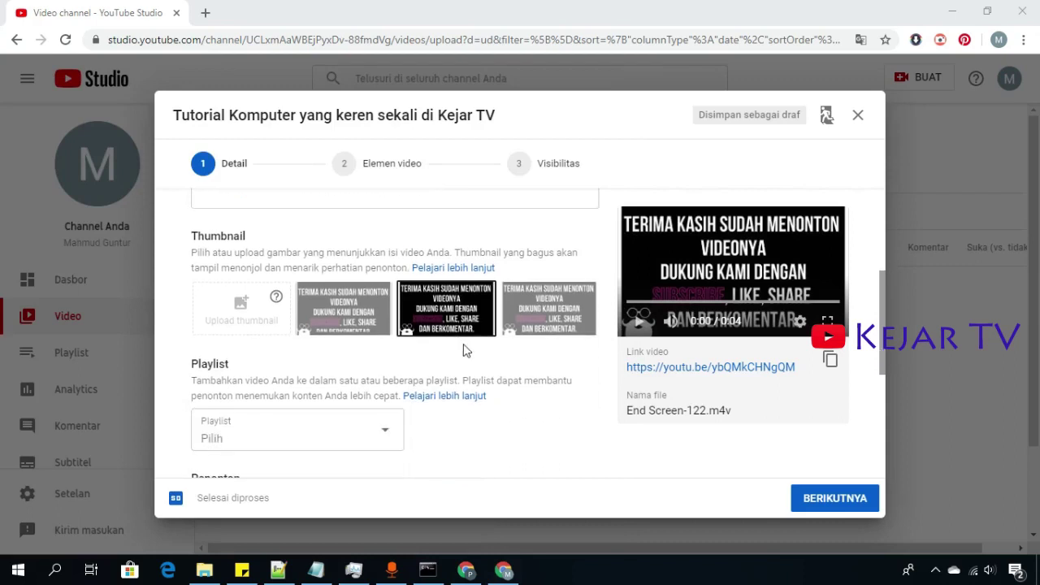
pyautogui.scroll(-2, 459, 353)
pyautogui.scroll(2, 459, 353)
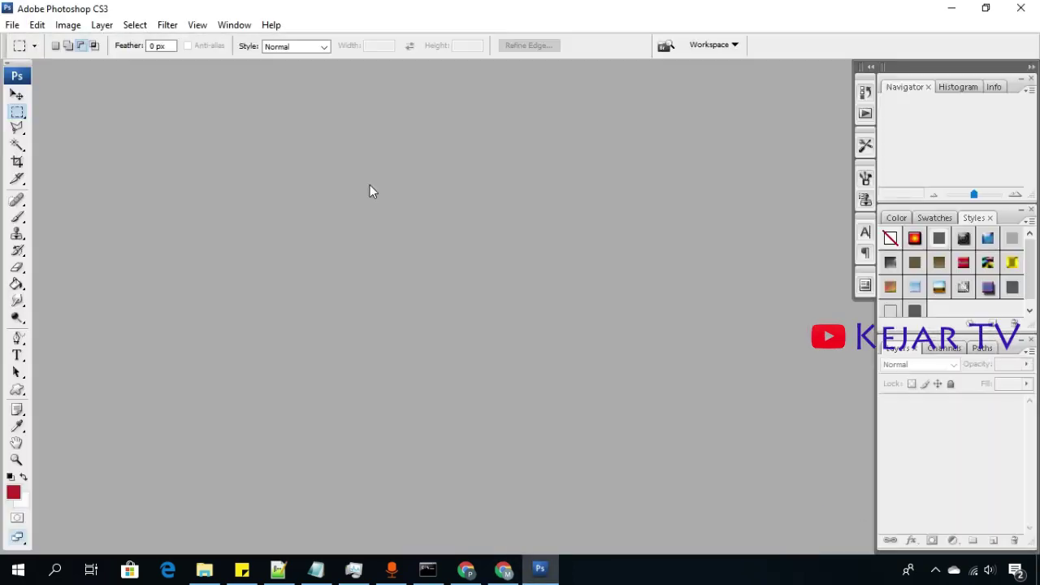
# Create a new blank document 1280 pixels wide and 720 pixels high and reposition its window.
pyautogui.click(11, 25)
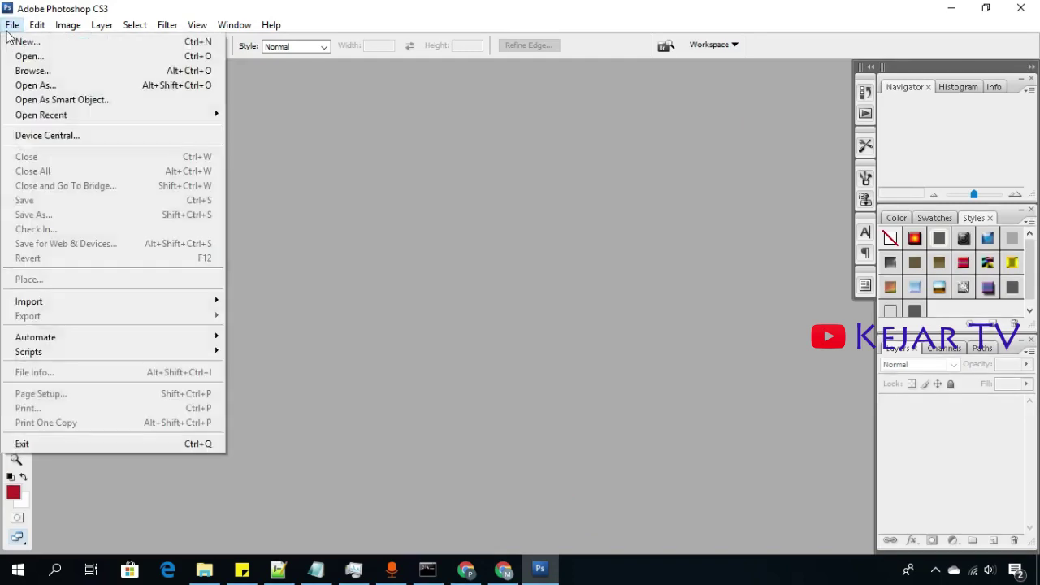
pyautogui.click(19, 44)
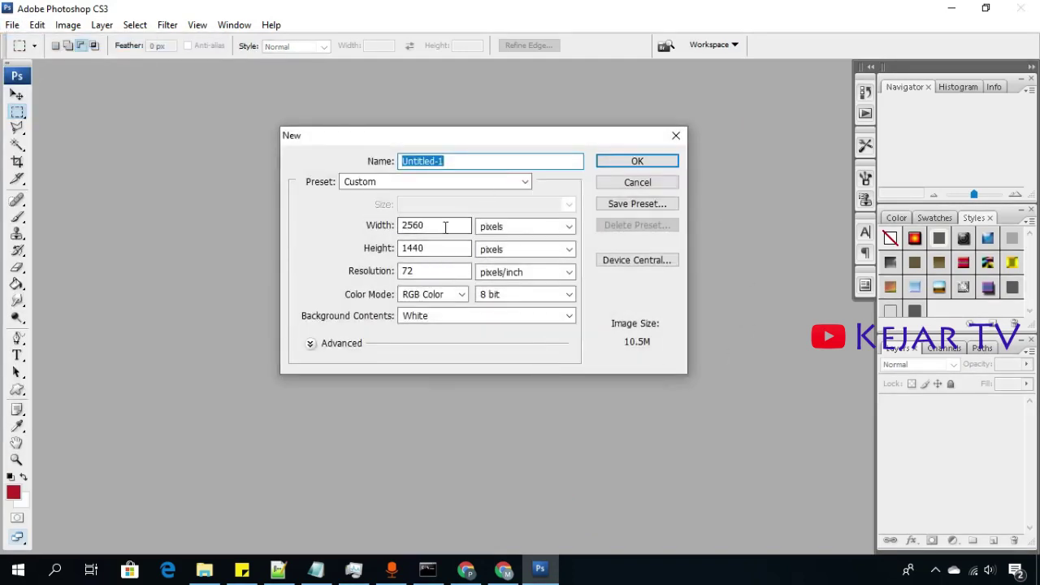
pyautogui.moveTo(445, 225); pyautogui.dragTo(274, 222)
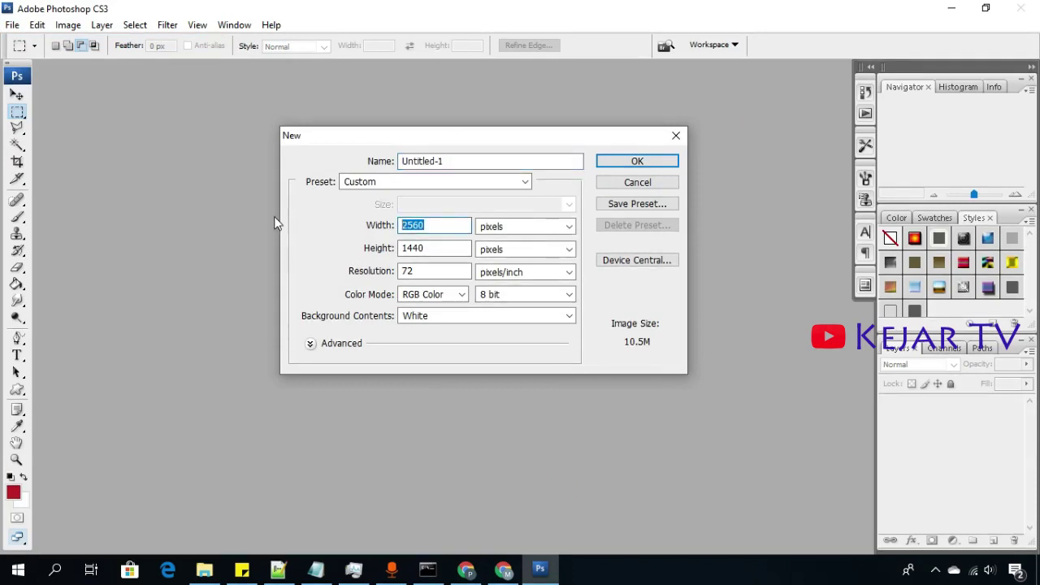
pyautogui.write('1280')
pyautogui.press('Tab')
pyautogui.press('Tab')
pyautogui.write('720')
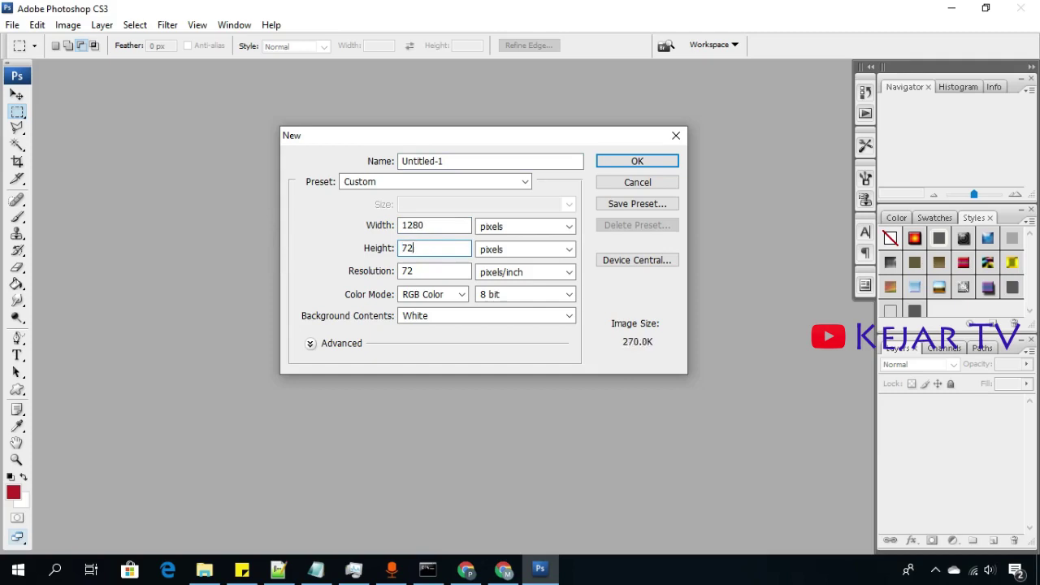
pyautogui.press('BackSpace')
pyautogui.write('0')
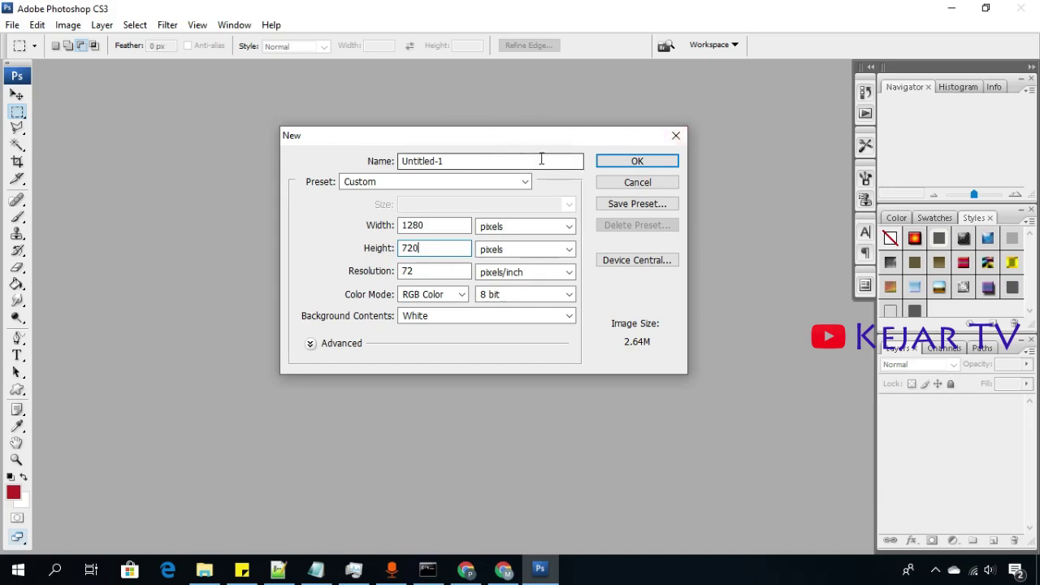
pyautogui.click(620, 162)
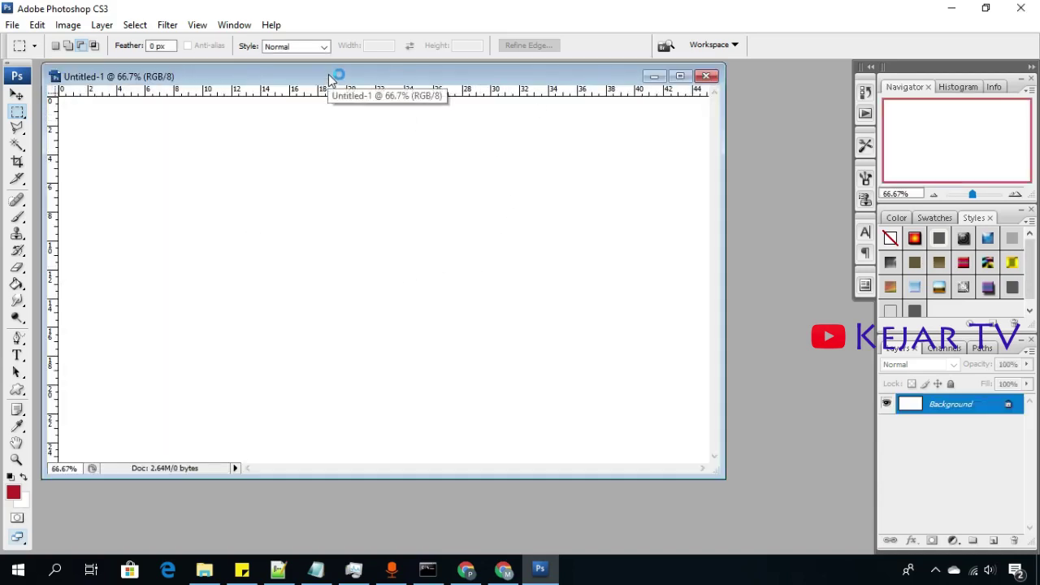
pyautogui.moveTo(328, 78); pyautogui.dragTo(353, 87)
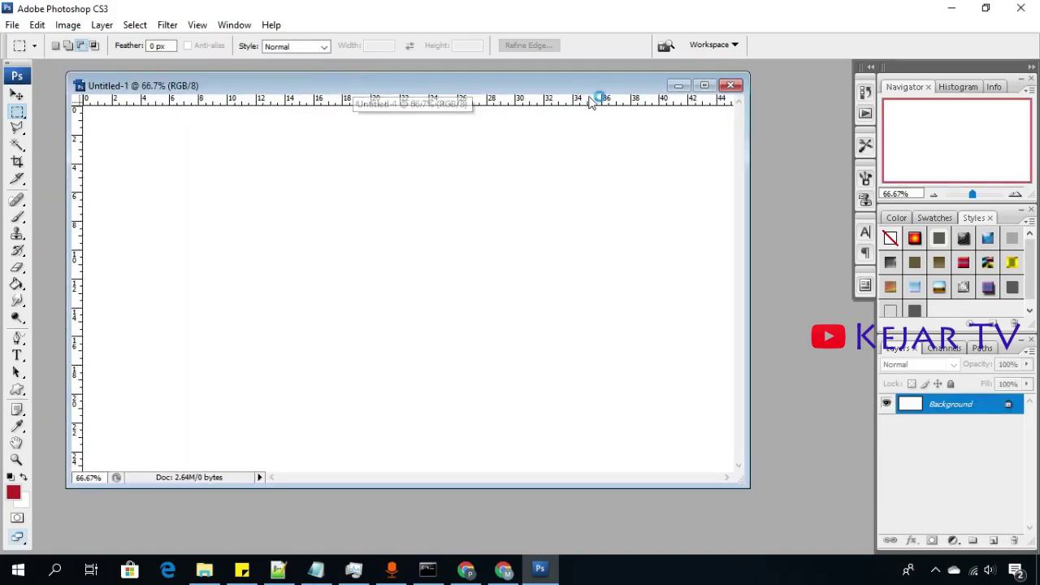
# Open the existing thumbnail design Thumbnail Baru from the File psd pendukung folder.
pyautogui.click(12, 25)
pyautogui.click(23, 55)
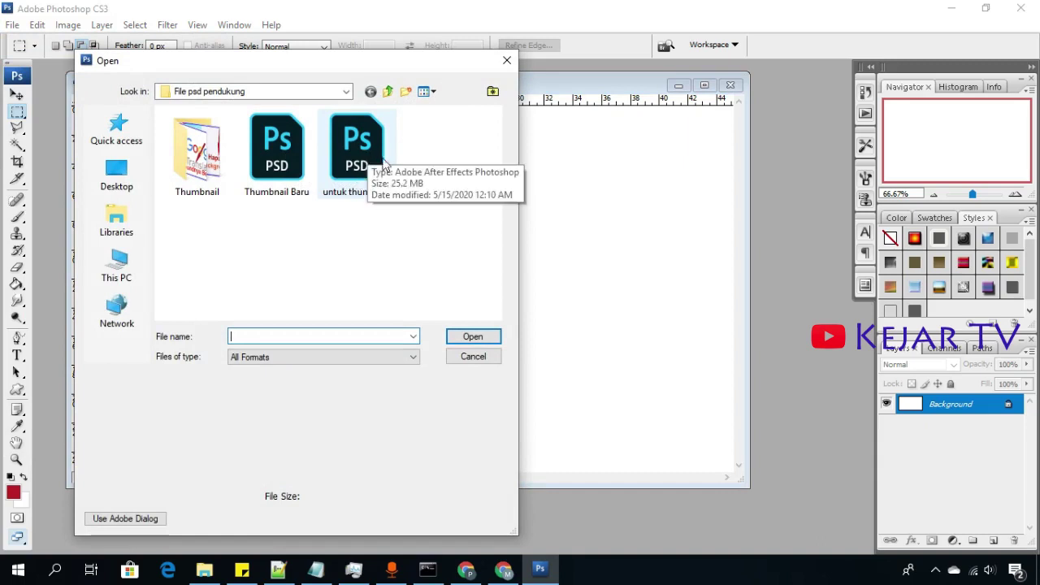
pyautogui.doubleClick(286, 166)
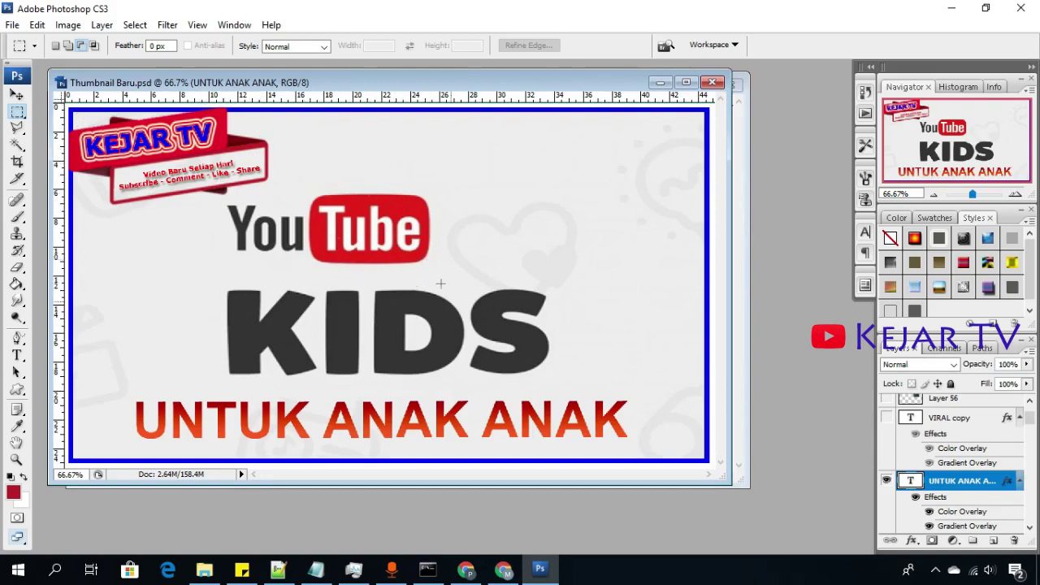
# Preview other artwork in the thumbnail design by showing Layer 122 and Layer 125 and hiding Layer 126.
pyautogui.scroll(-10, 948, 446)
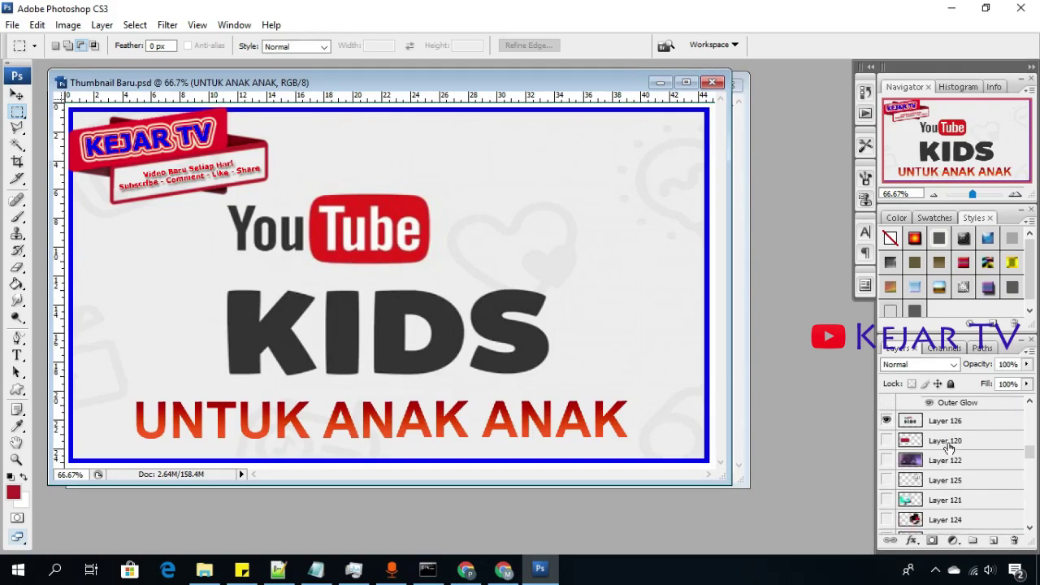
pyautogui.click(886, 440)
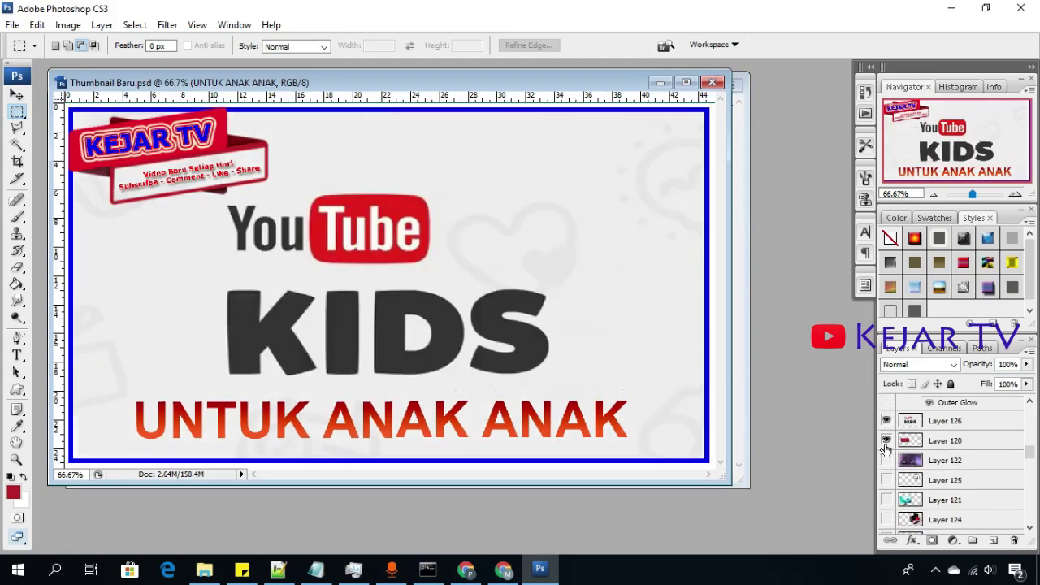
pyautogui.click(886, 460)
pyautogui.click(886, 440)
pyautogui.click(886, 420)
pyautogui.click(887, 480)
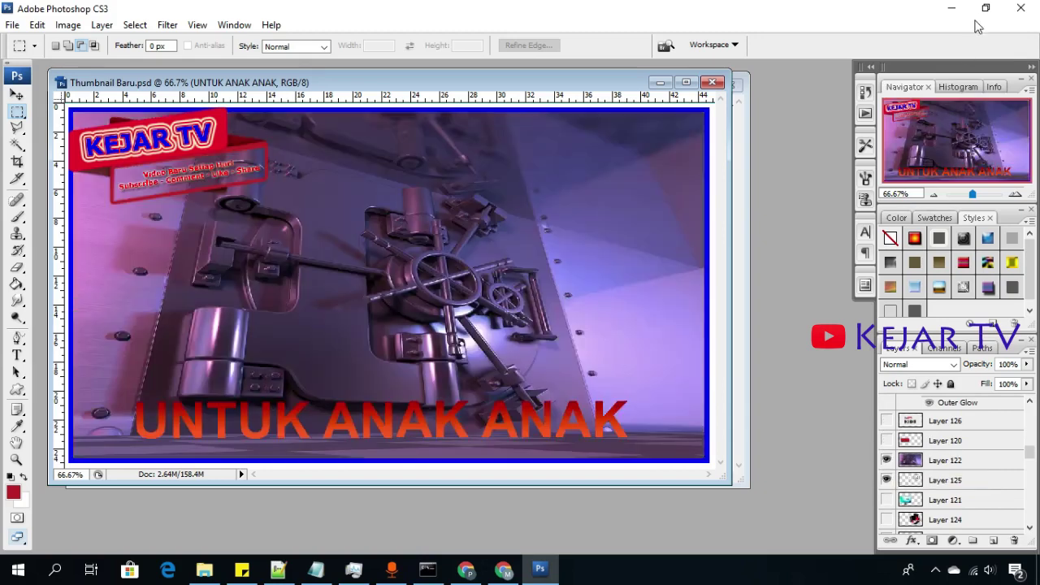
# Close Photoshop and return to the video's upload details in YouTube Studio.
pyautogui.click(1021, 8)
pyautogui.click(518, 230)
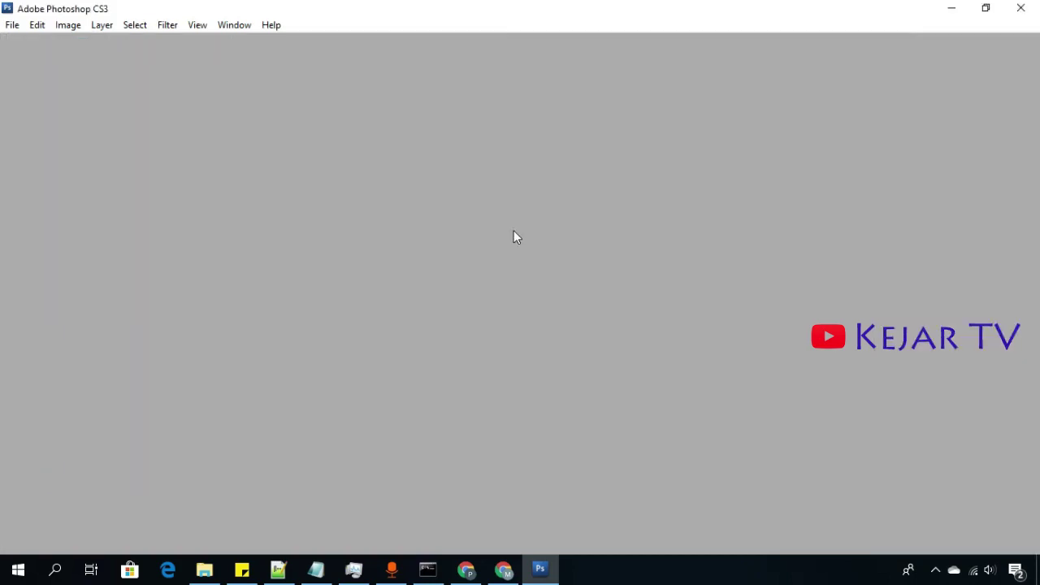
pyautogui.scroll(-1, 403, 341)
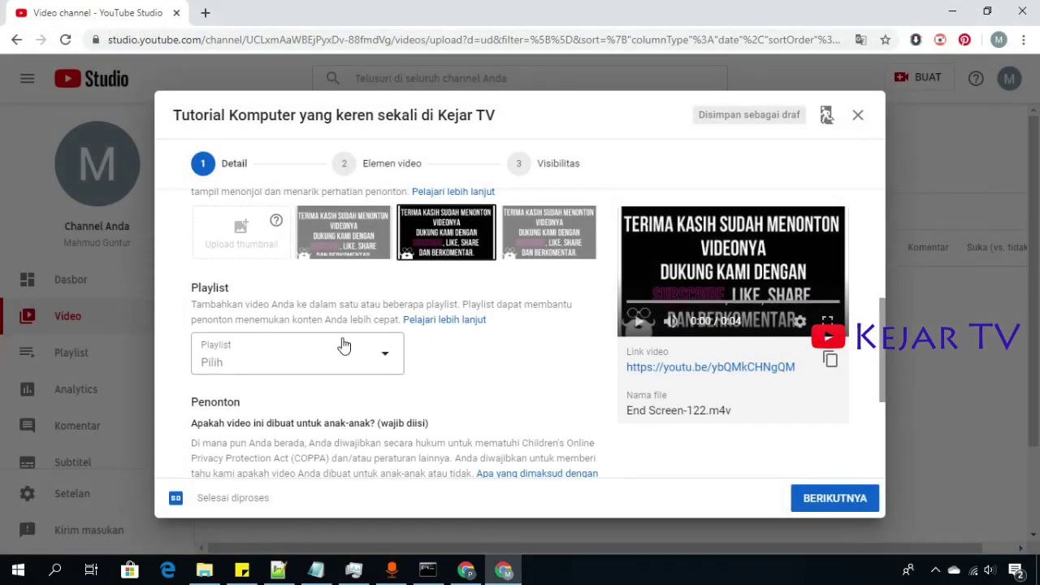
# Create a public playlist titled "komputer" and add the video to it.
pyautogui.scroll(-1, 344, 346)
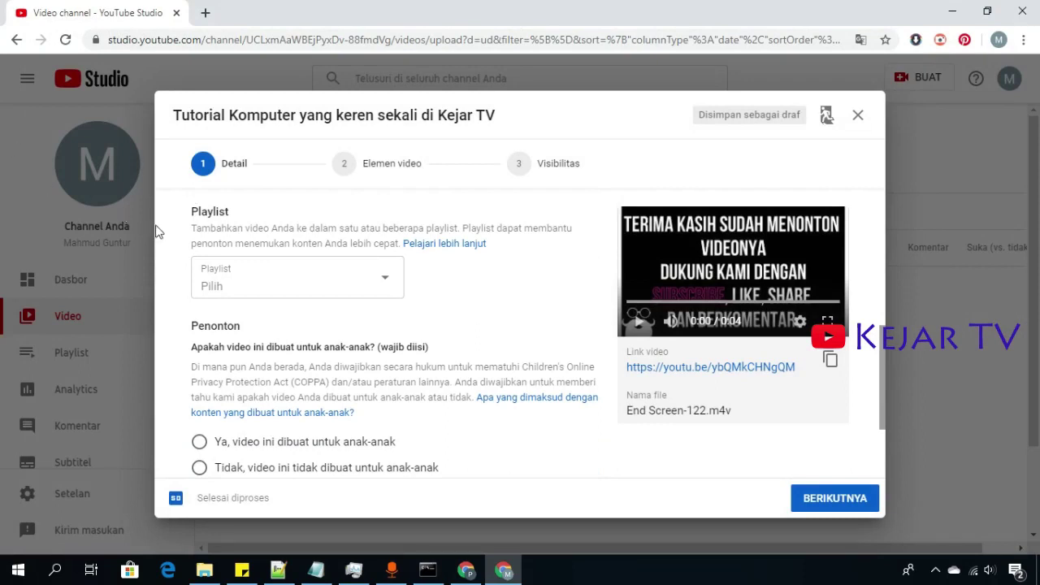
pyautogui.click(280, 280)
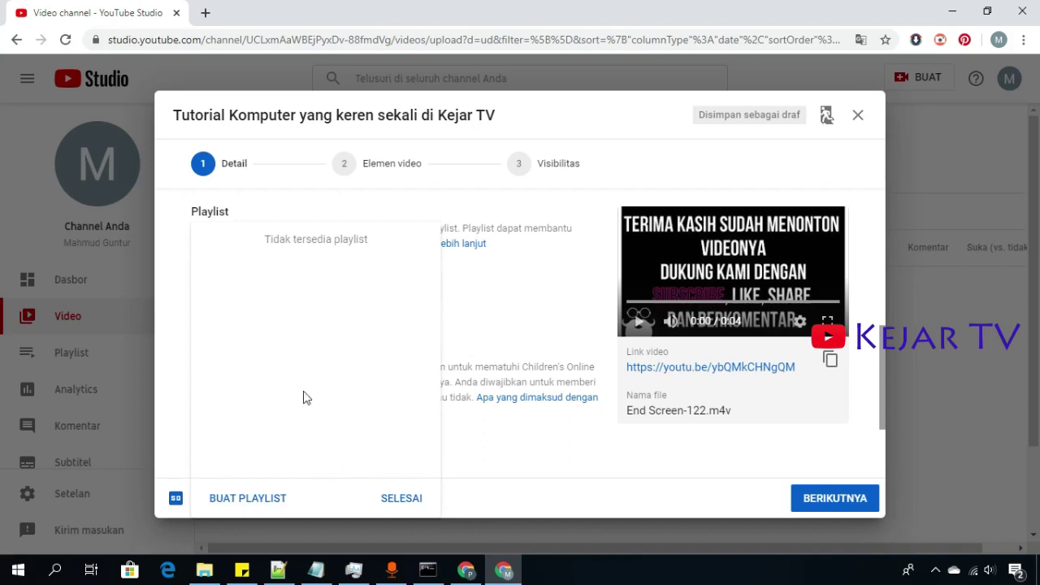
pyautogui.click(255, 497)
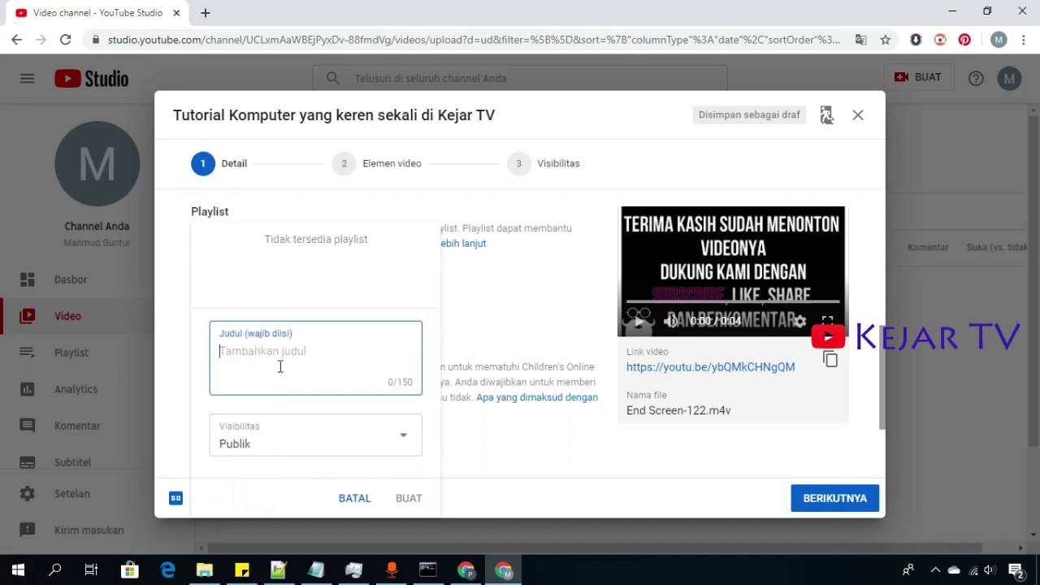
pyautogui.write('komputer')
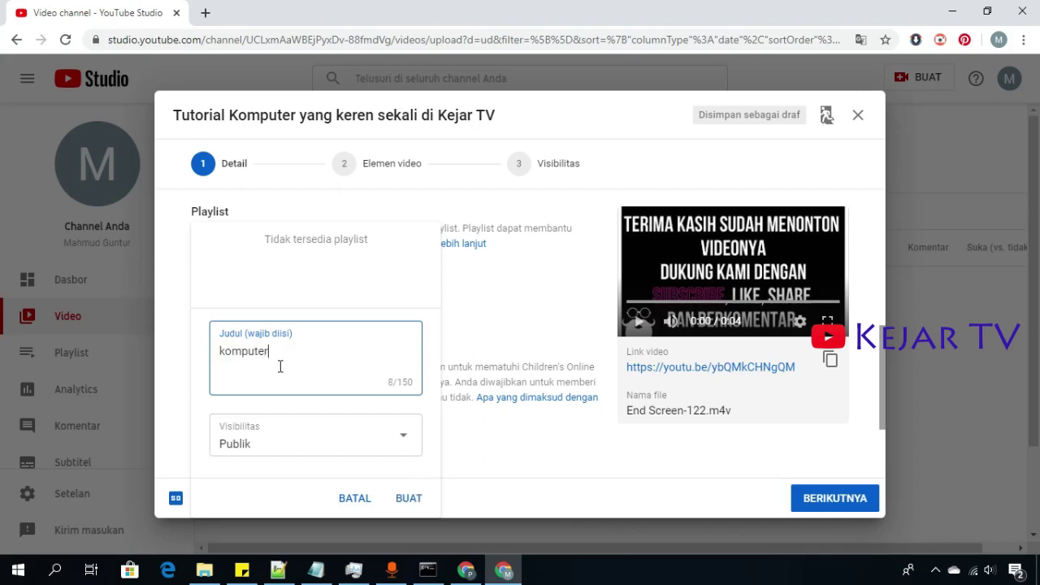
pyautogui.click(407, 494)
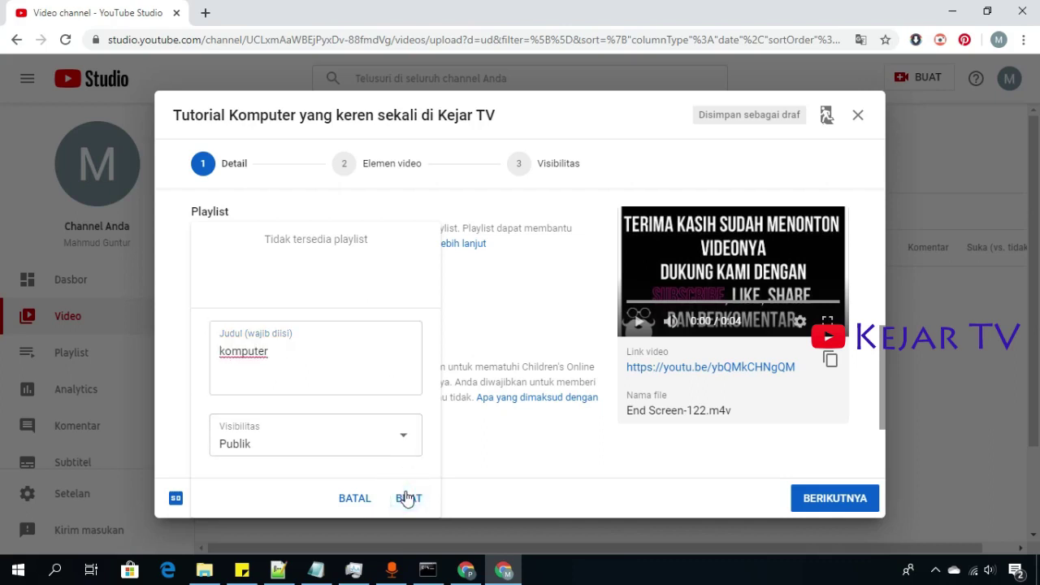
pyautogui.click(217, 242)
pyautogui.click(411, 494)
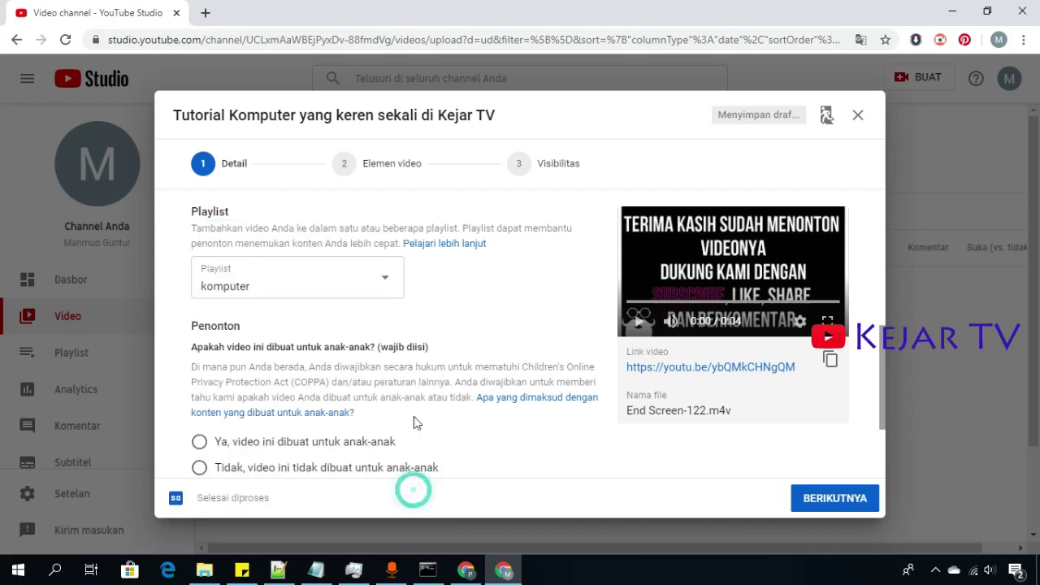
# Set the video's audience to "Tidak, video ini tidak dibuat untuk anak-anak".
pyautogui.scroll(-2, 230, 341)
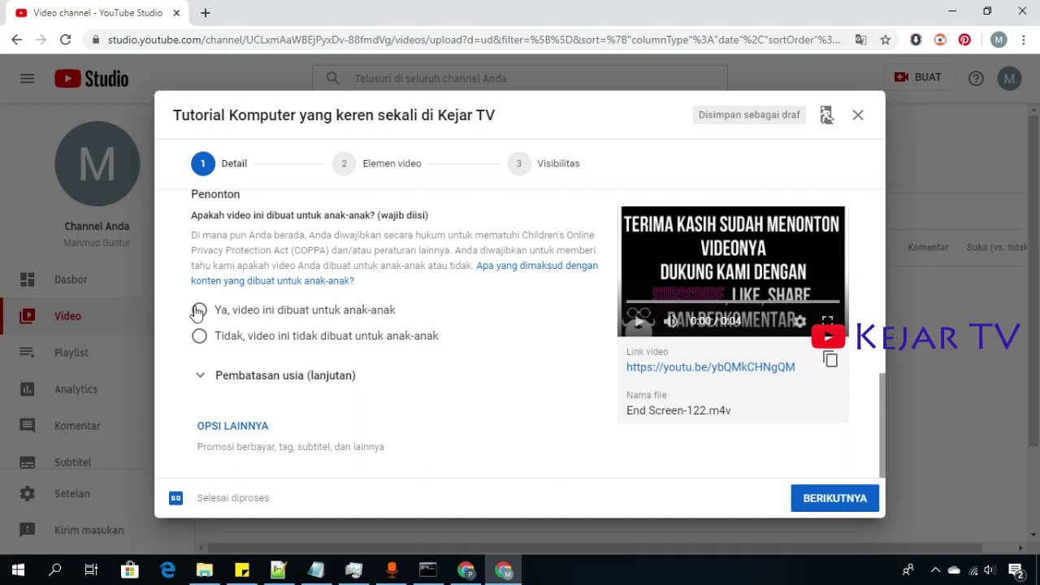
pyautogui.click(241, 341)
pyautogui.click(225, 313)
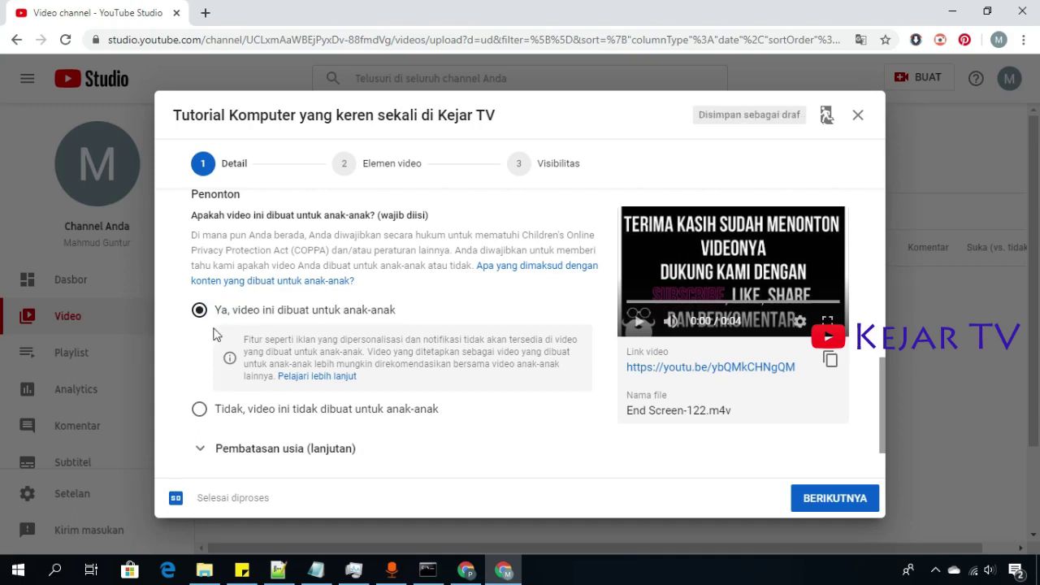
pyautogui.click(226, 411)
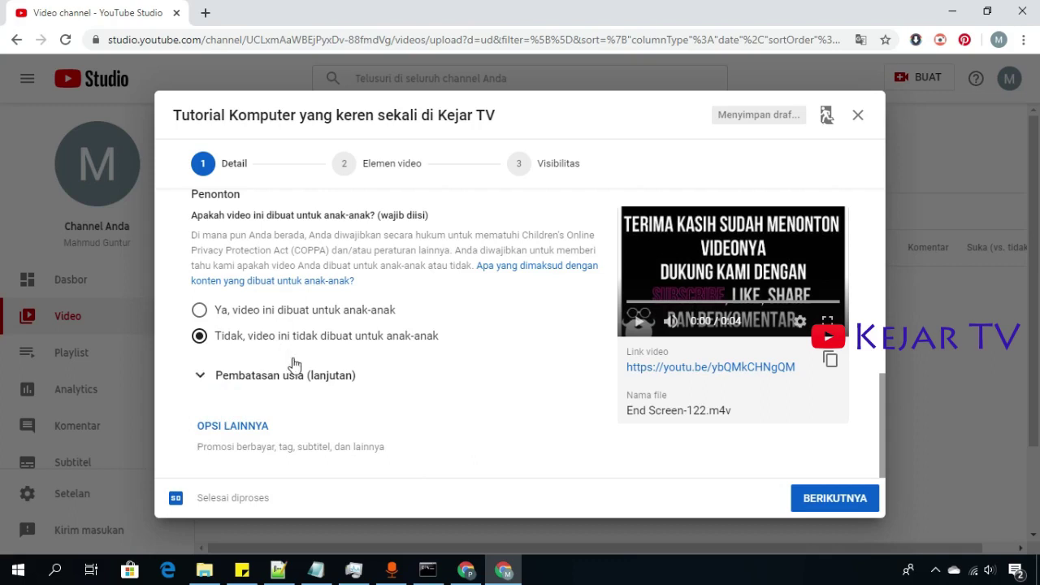
# Expand the additional video options and review the paid promotion settings.
pyautogui.click(244, 426)
pyautogui.scroll(-2, 298, 408)
pyautogui.scroll(-1, 300, 407)
pyautogui.scroll(1, 268, 365)
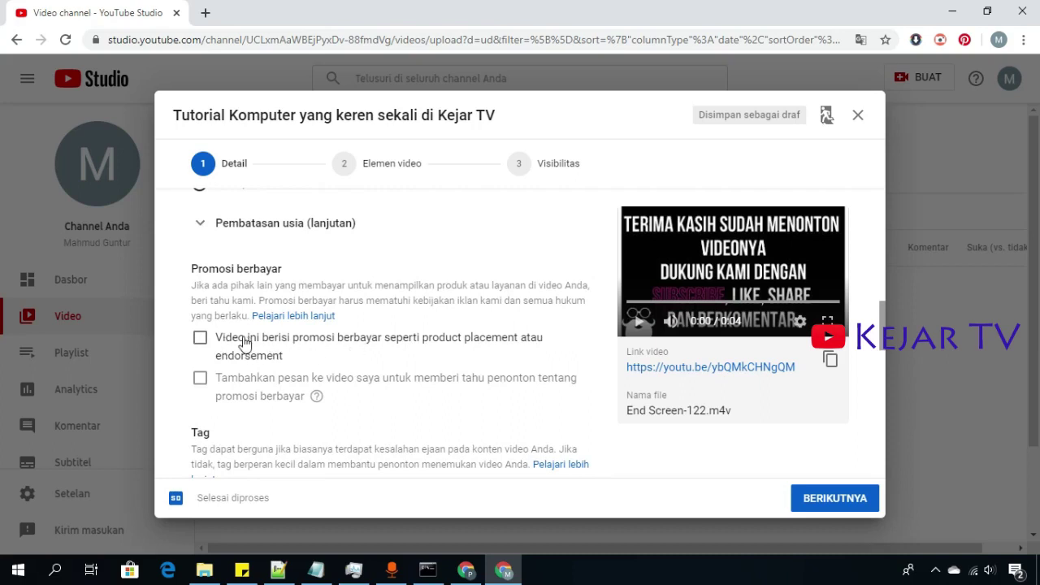
# Review the tag section and its explanation in the video details.
pyautogui.scroll(-2, 337, 404)
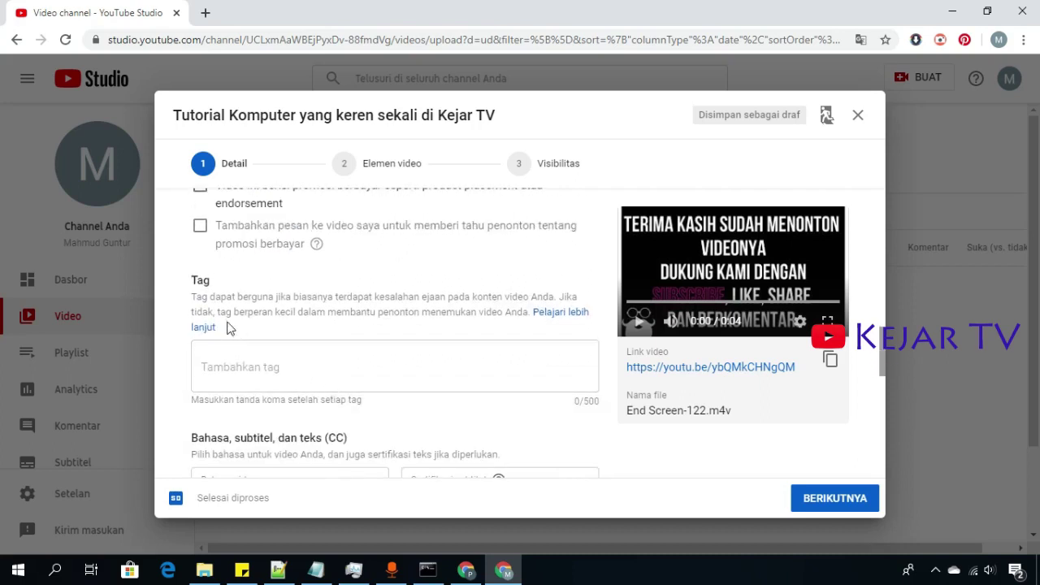
pyautogui.tripleClick(198, 280)
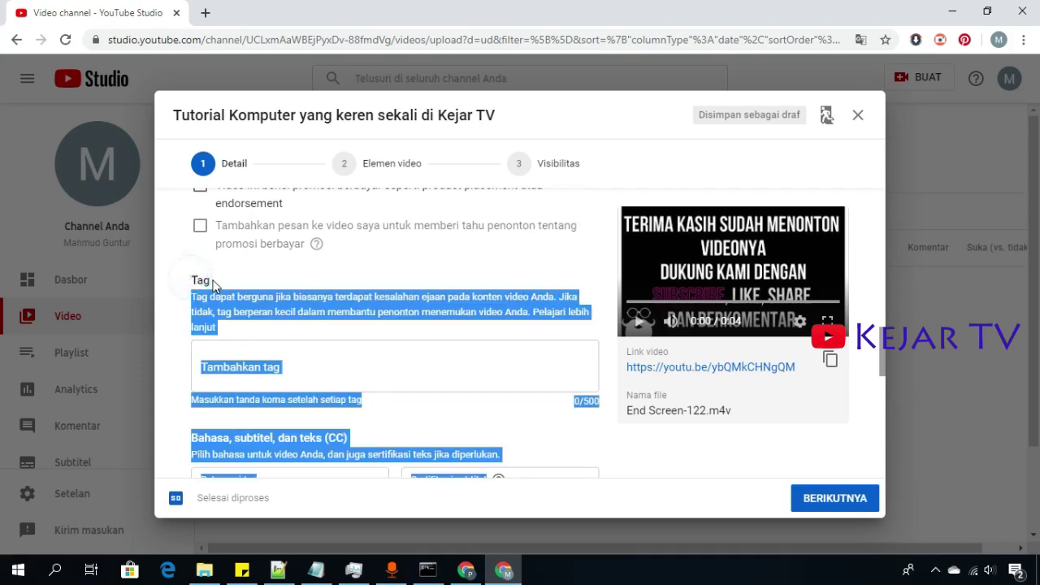
pyautogui.click(260, 301)
pyautogui.scroll(-1, 260, 301)
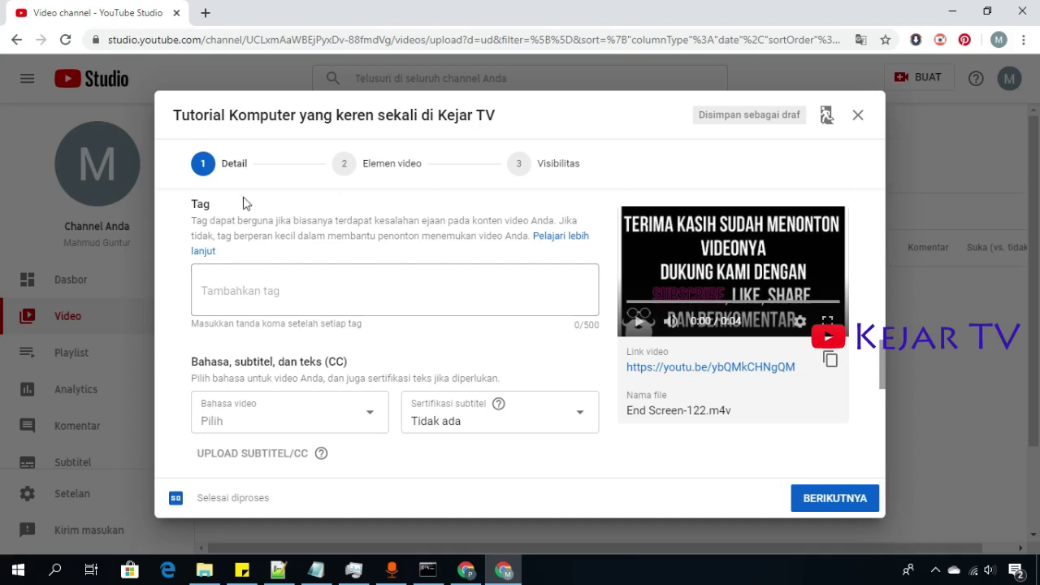
# Search the web for "rapidtags" in a new browser tab.
pyautogui.click(203, 10)
pyautogui.write('rapi')
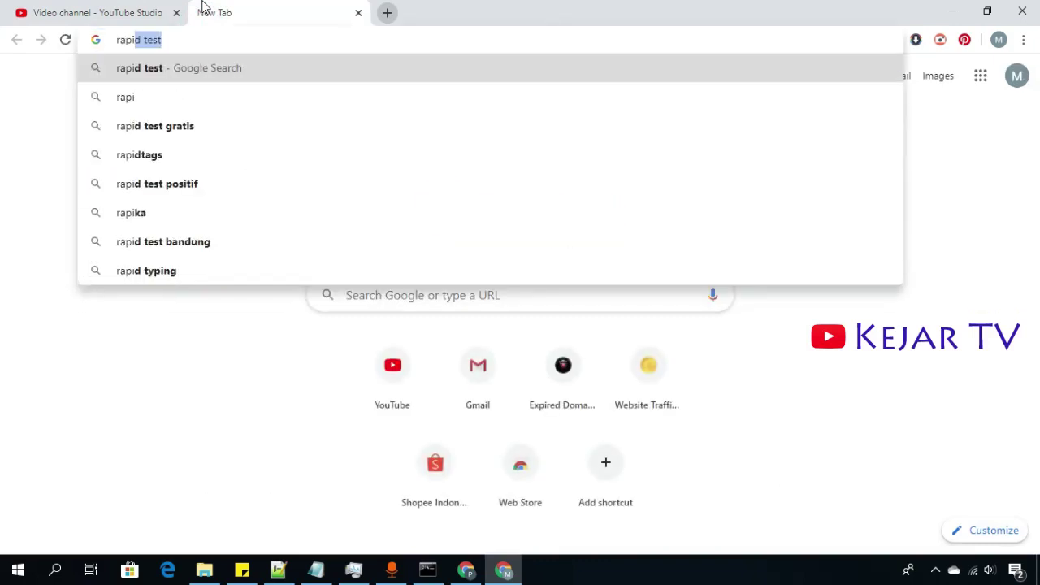
pyautogui.write('dtags')
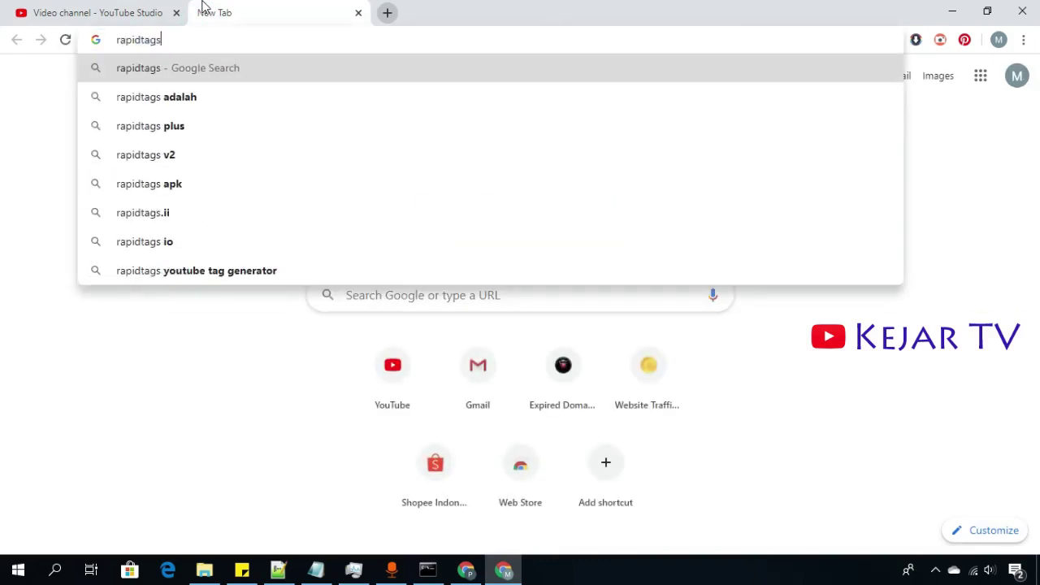
pyautogui.press('Return')
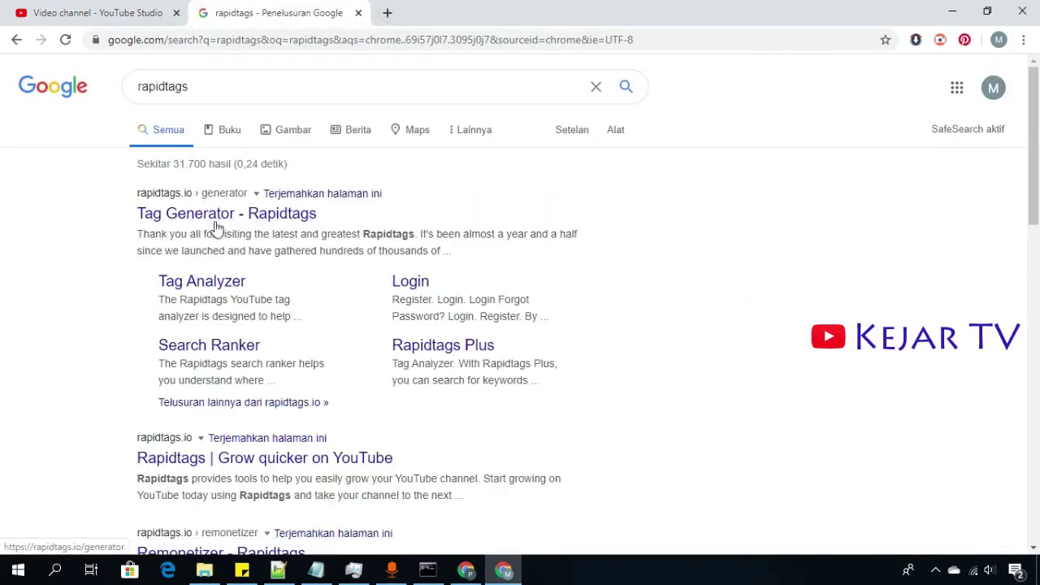
# Open the Rapidtags Tag Generator from the search results and choose to use V2.
pyautogui.click(221, 216)
pyautogui.click(271, 226)
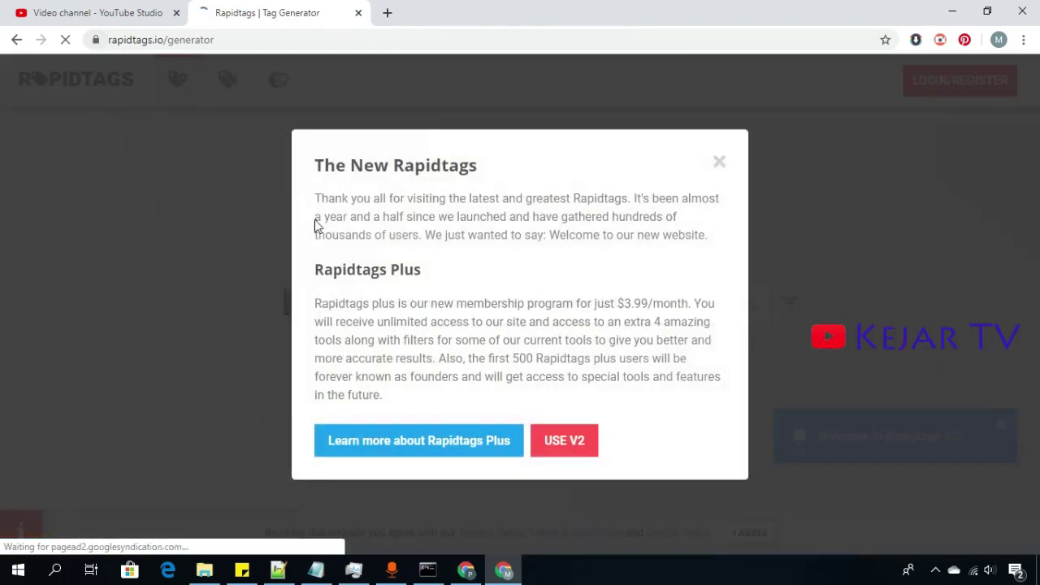
pyautogui.click(562, 442)
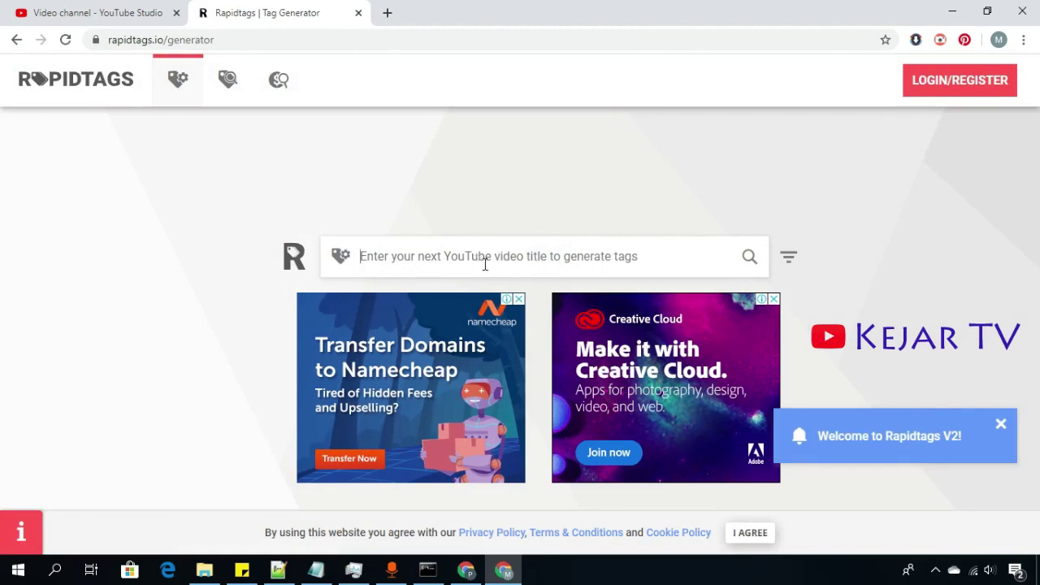
# Generate tag suggestions for the video title "komputer".
pyautogui.click(568, 257)
pyautogui.write('komputer')
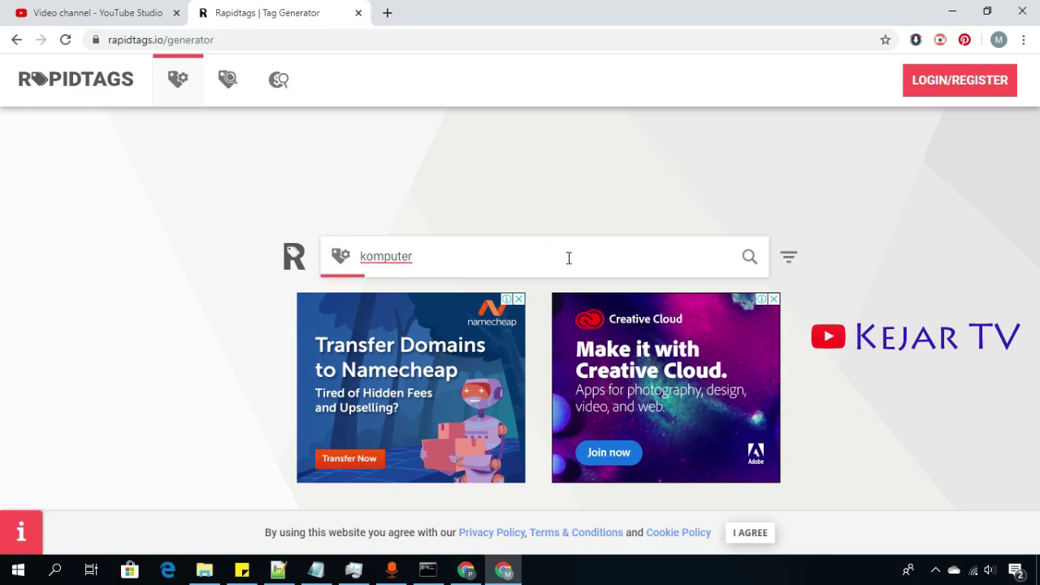
pyautogui.press('Return')
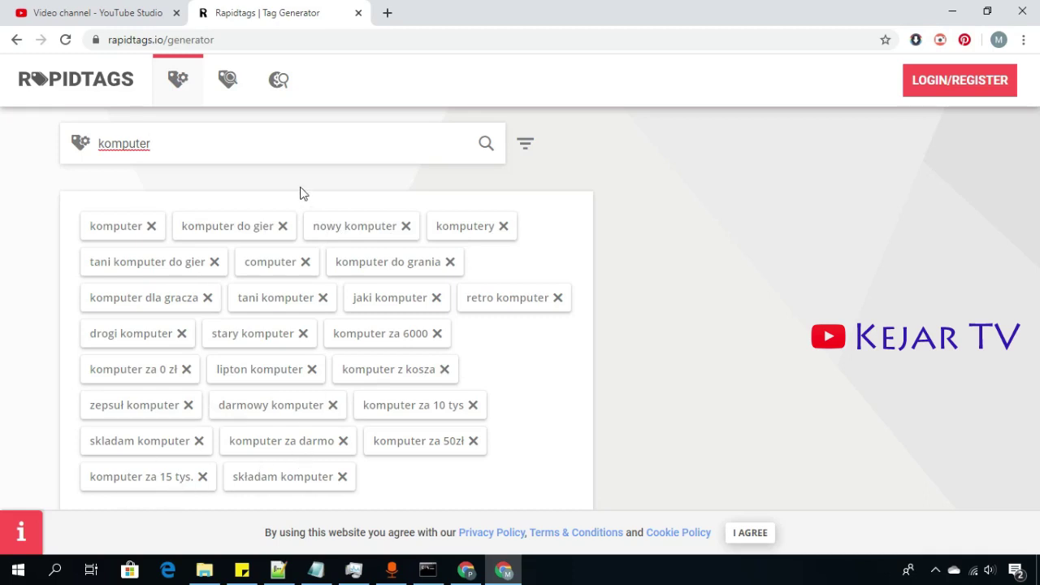
# Replace the title in the tag generator with "tutorial komputer" and generate tags for it.
pyautogui.click(302, 136)
pyautogui.hotkey('ctrl', 'a')
pyautogui.write('tutorialkomputer')
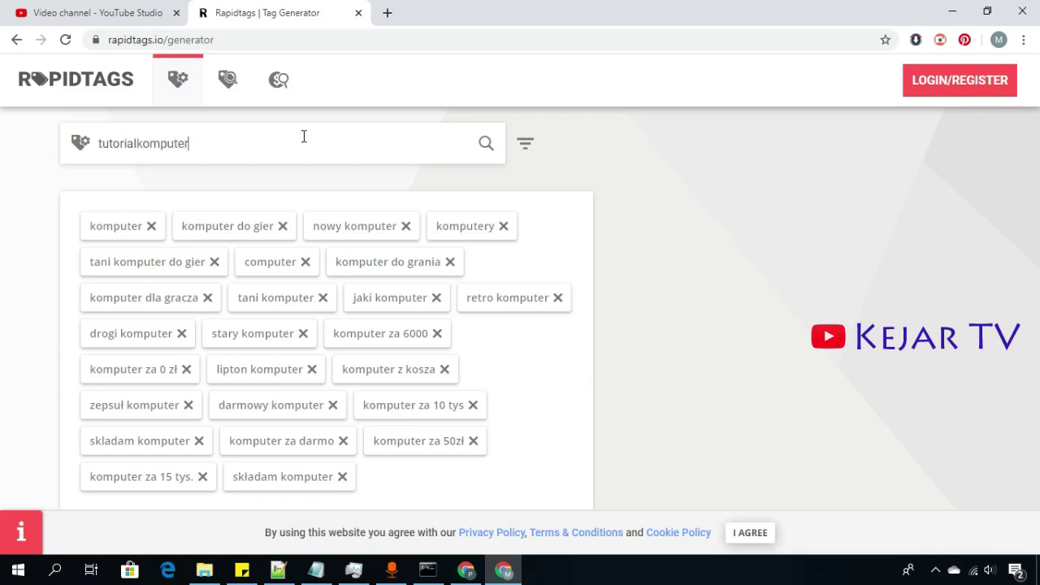
pyautogui.press('Left')
pyautogui.press('Left')
pyautogui.press('Left')
pyautogui.press('Left')
pyautogui.press('Return')
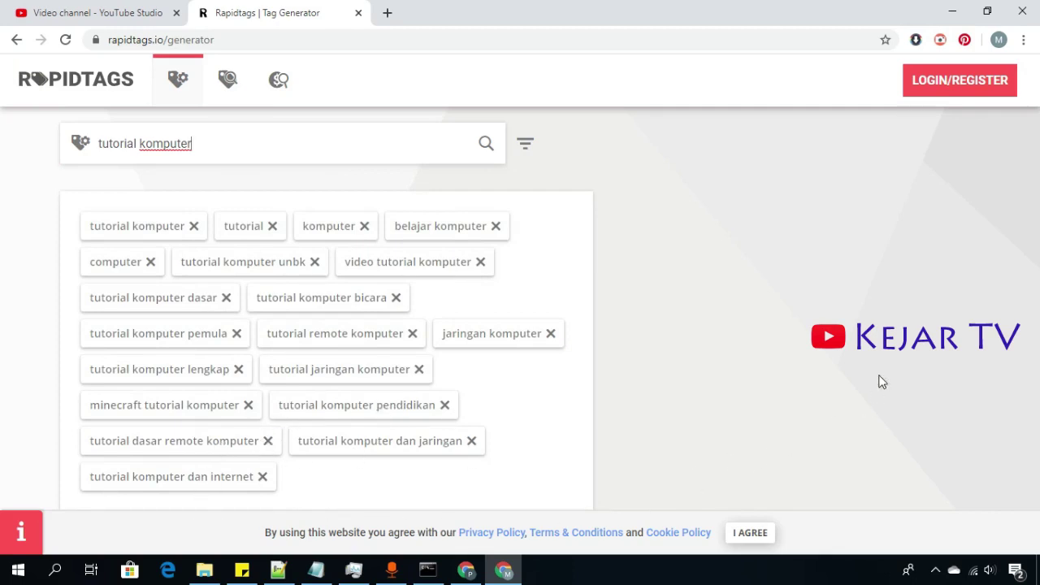
pyautogui.click(739, 331)
pyautogui.moveTo(98, 539); pyautogui.dragTo(203, 532)
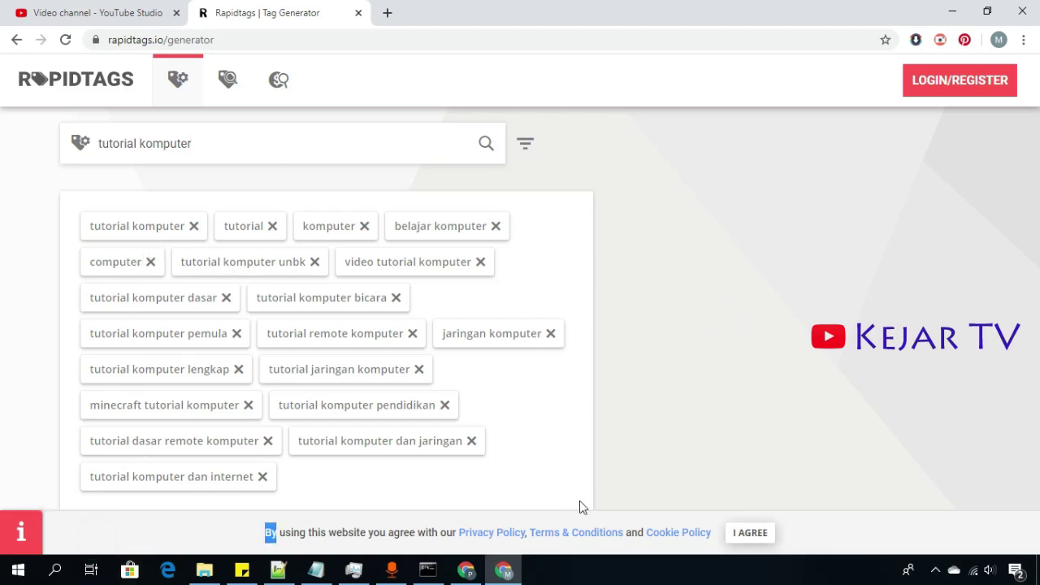